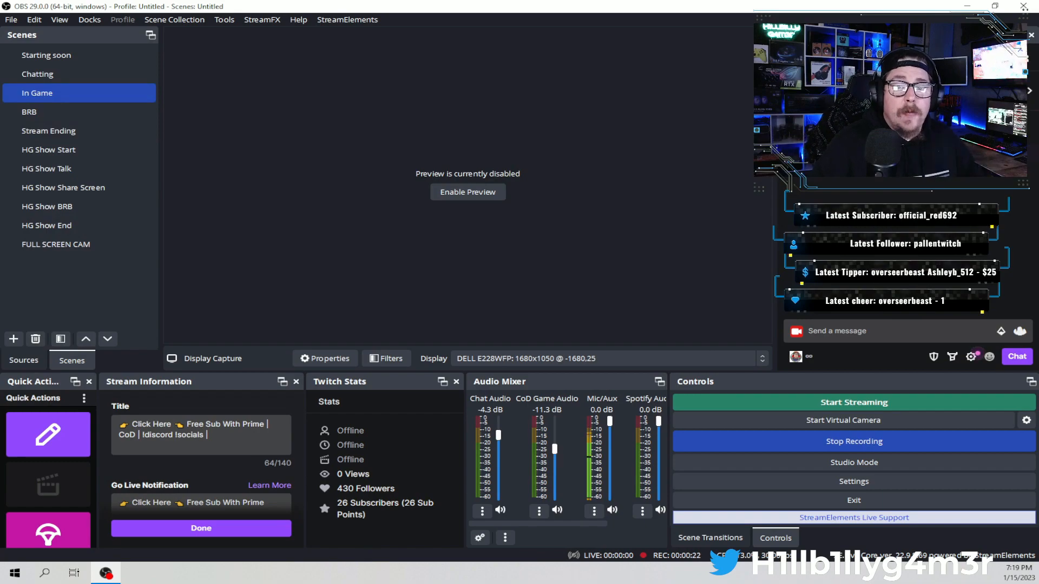
- Review the Audio settings and the streaming Output settings for the audio track and Twitch VOD track
click(829, 479)
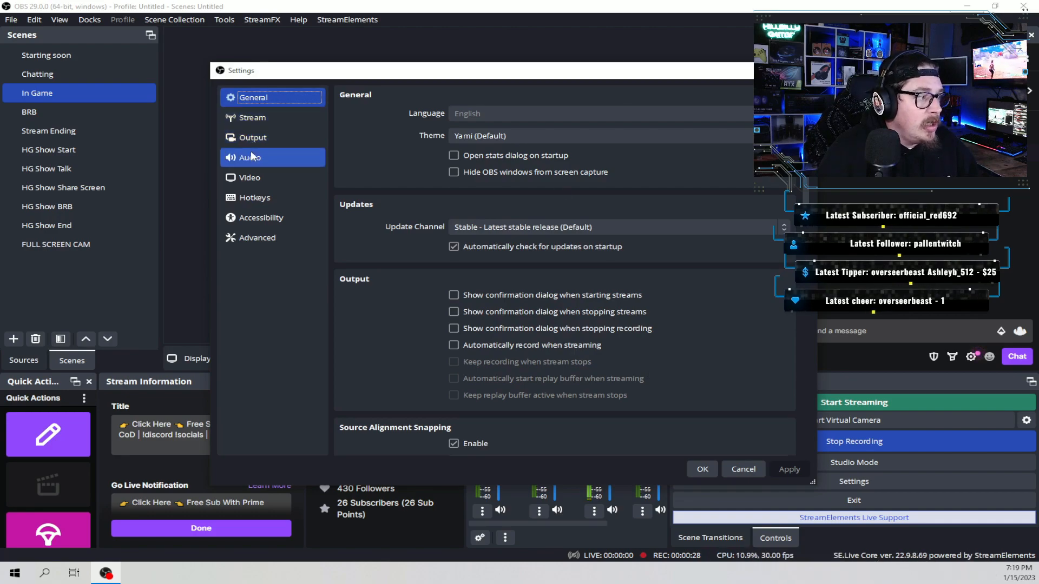
click(252, 157)
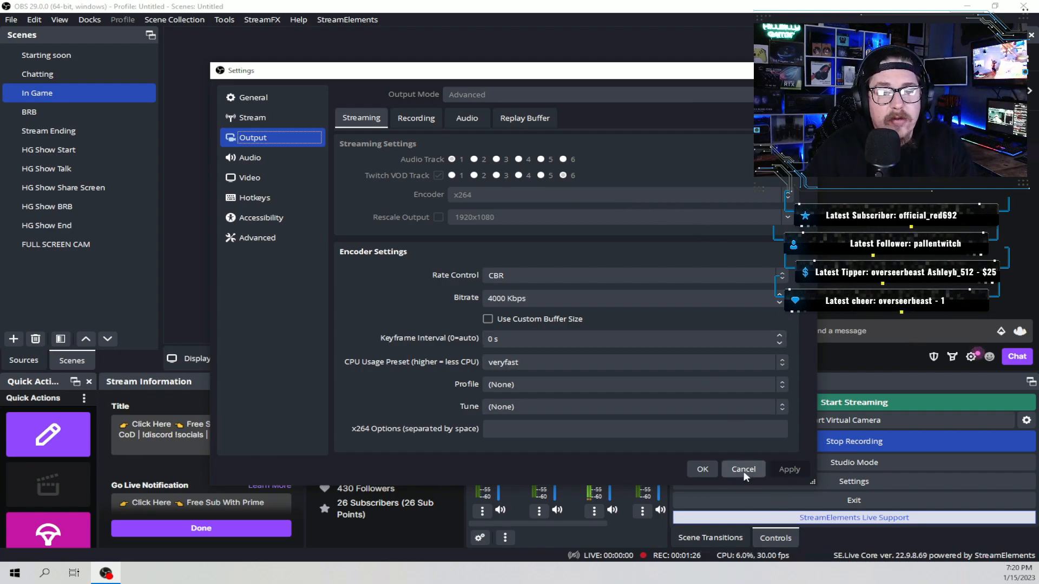
click(703, 469)
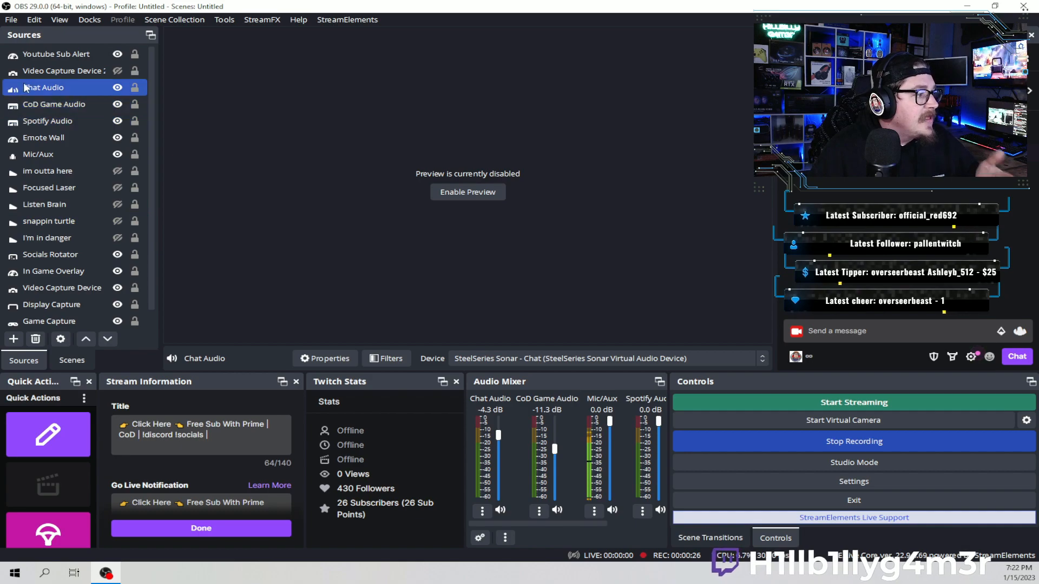
click(14, 339)
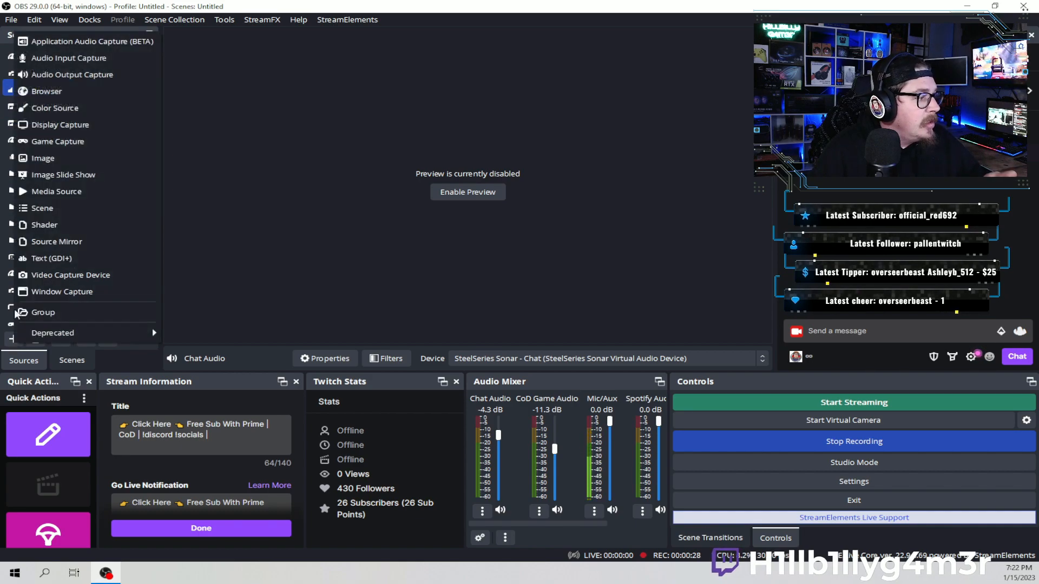
click(60, 74)
click(456, 244)
click(450, 268)
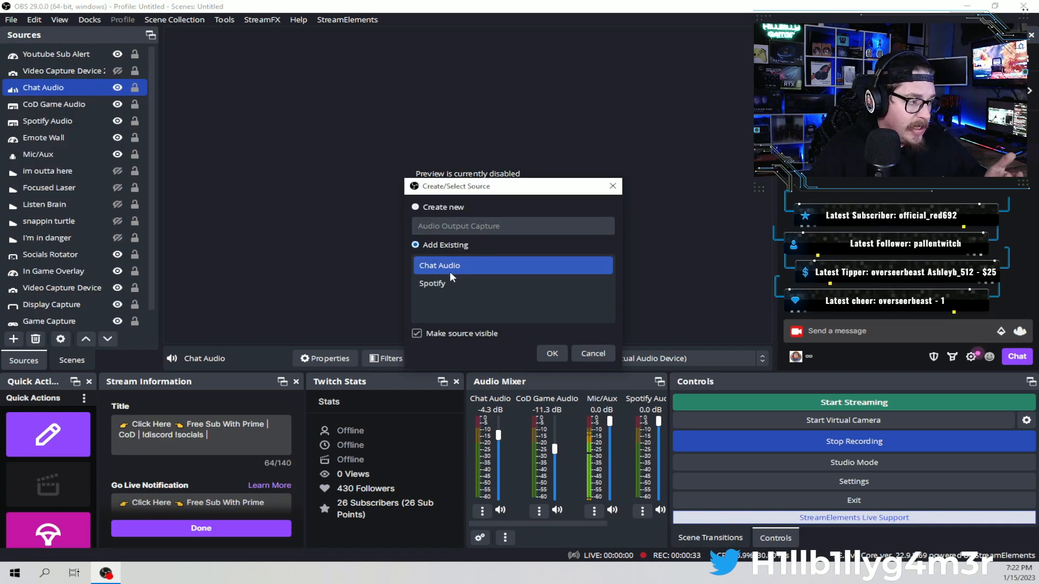
click(595, 353)
- Inspect the properties of the Chat Audio source to see which device it captures
right_click(79, 90)
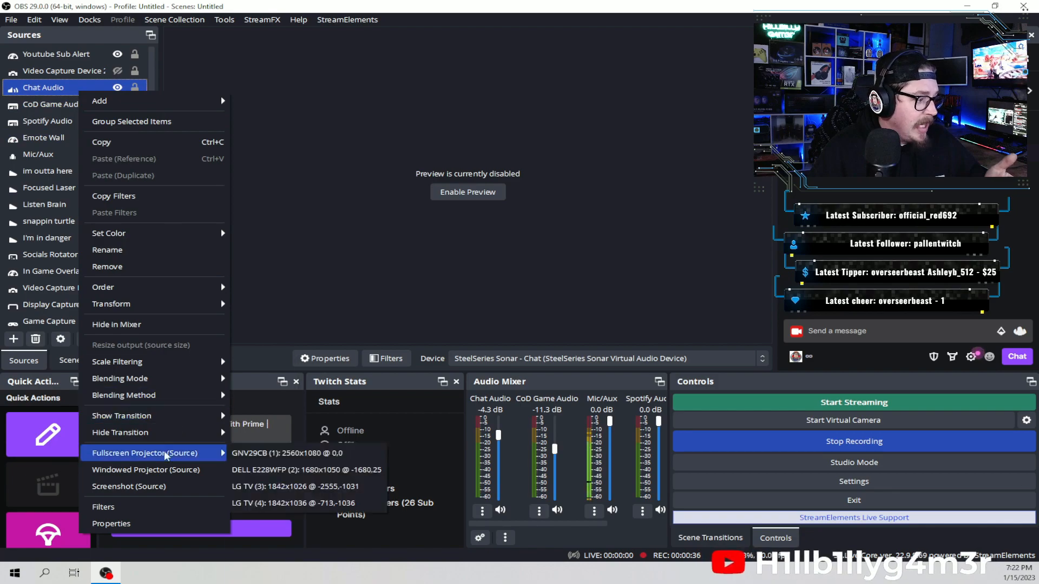
click(135, 524)
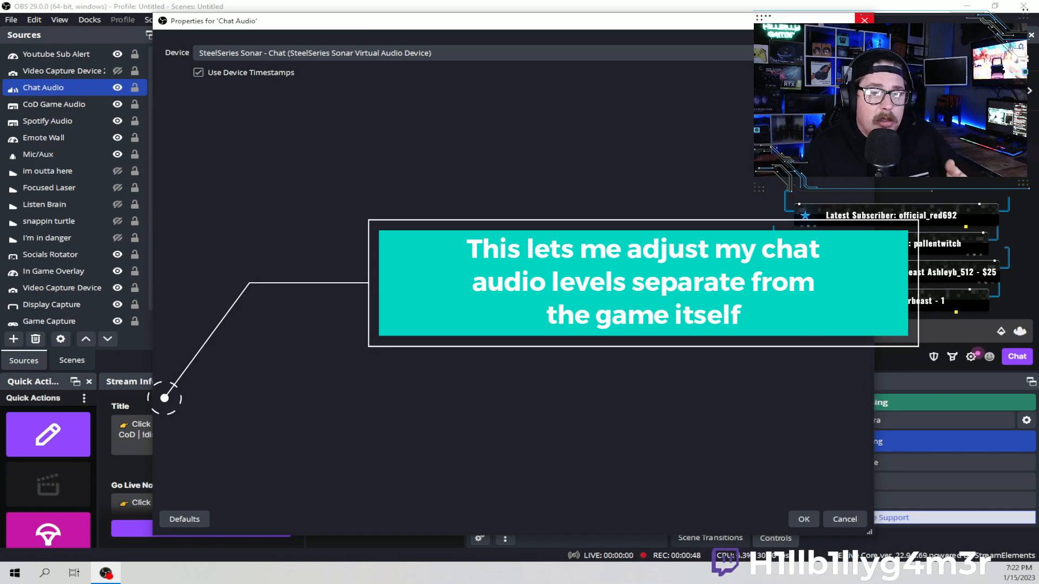
click(864, 21)
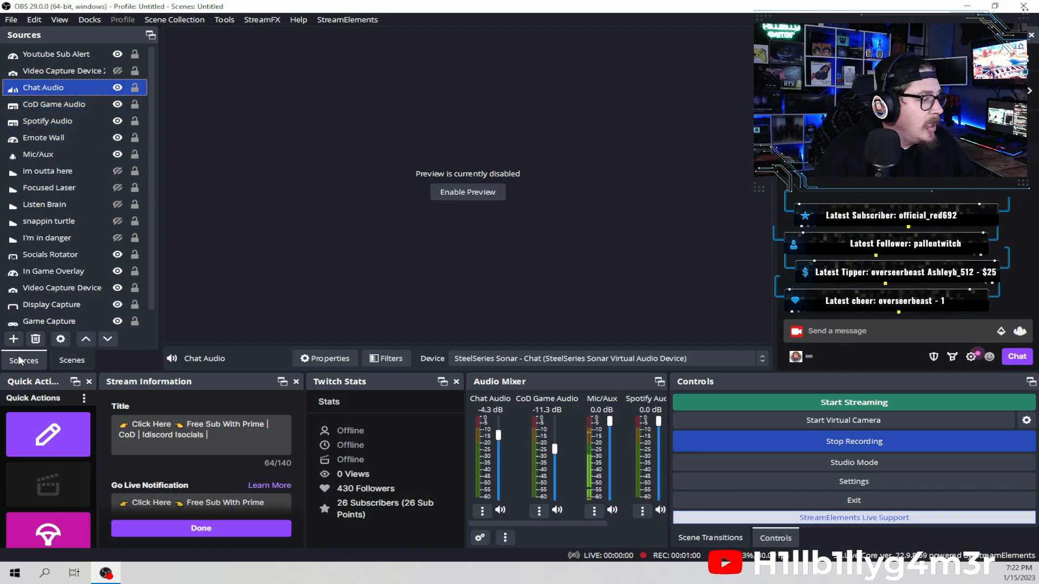
click(13, 339)
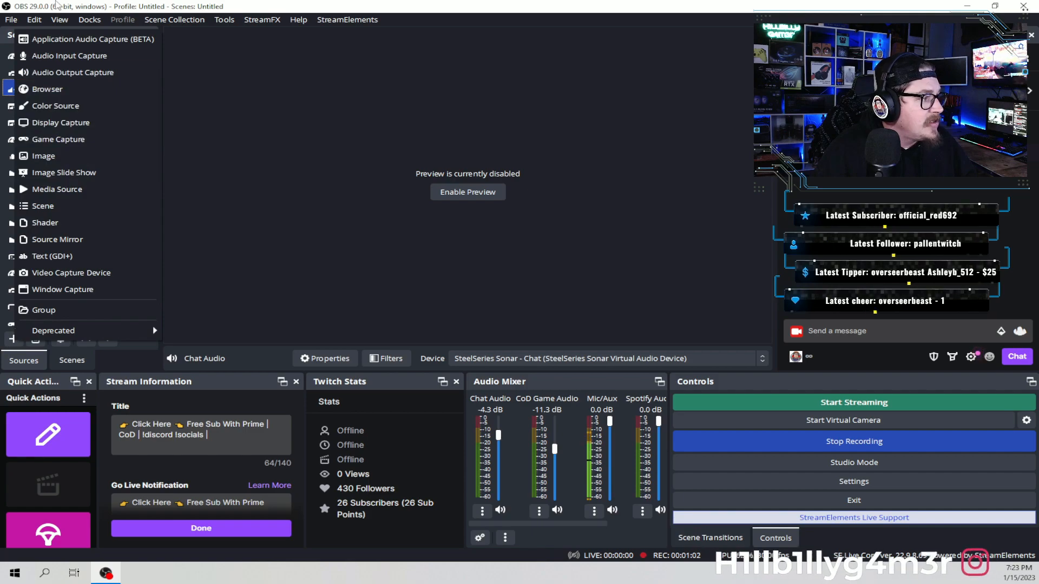
click(71, 43)
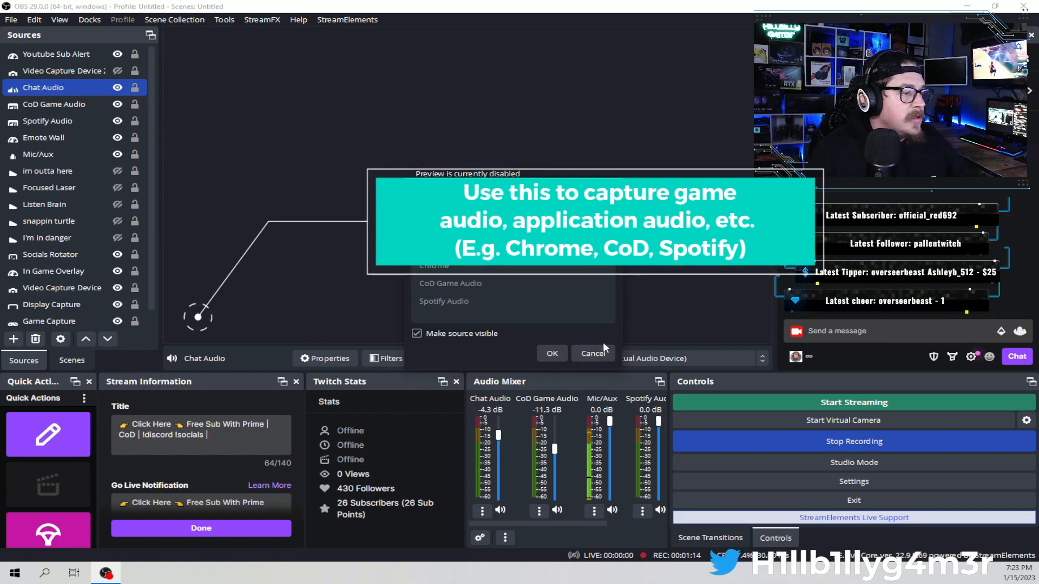
click(574, 353)
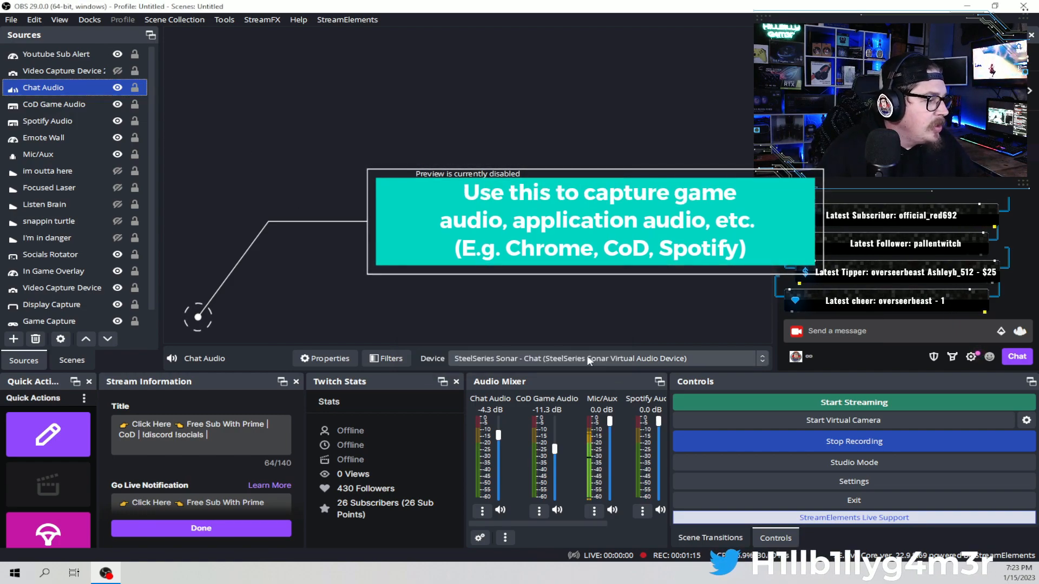
- Inspect the CoD Game Audio source's properties and the windows available for capture, leaving the selection as it is
click(62, 105)
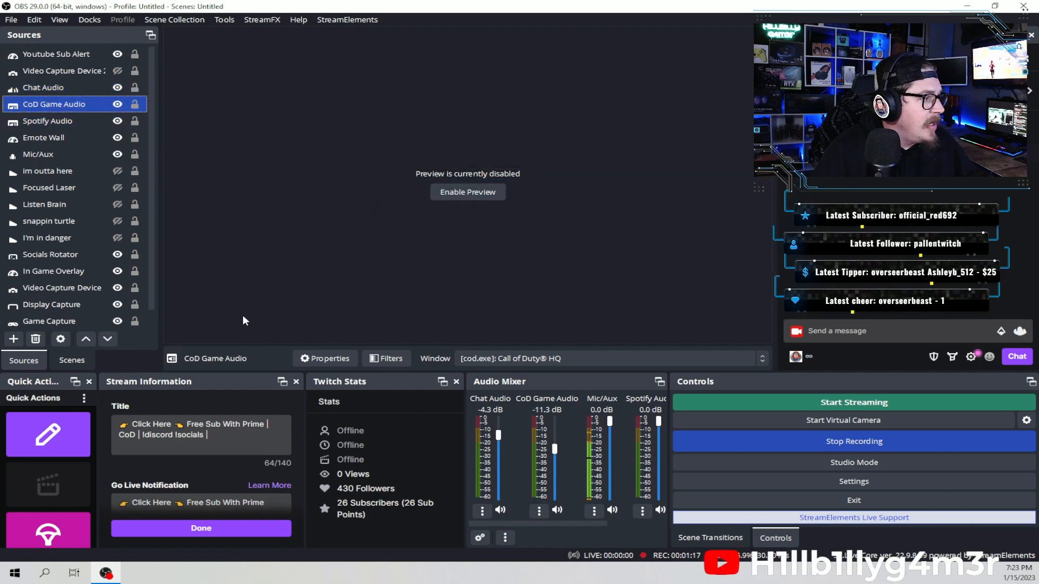
click(339, 359)
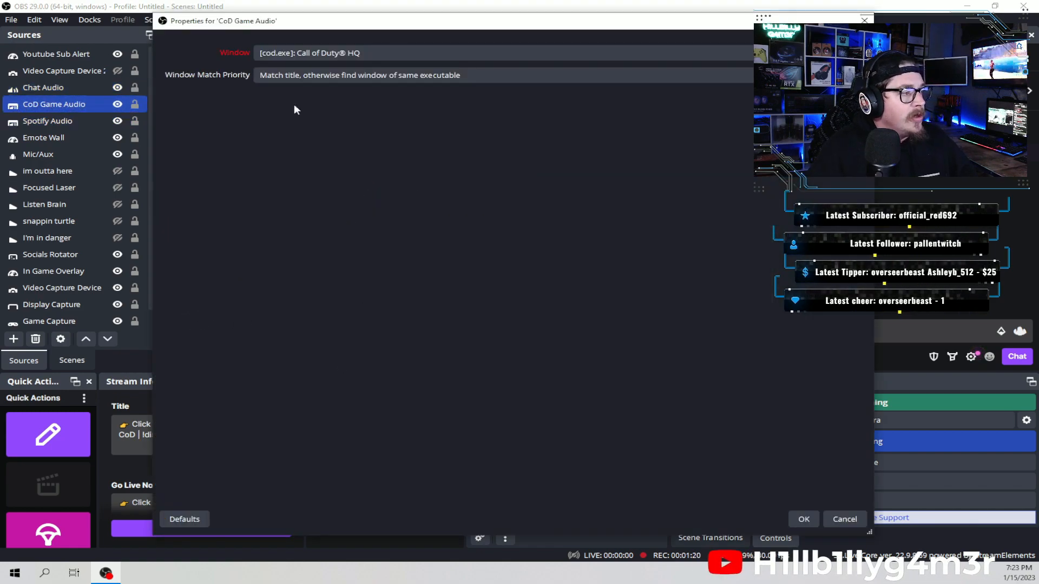
click(401, 51)
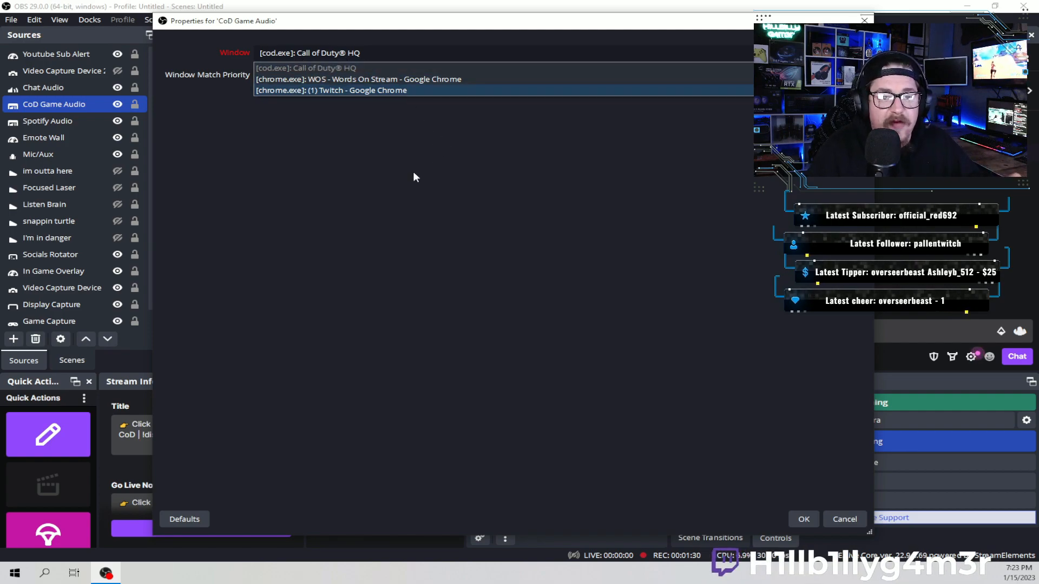
click(347, 176)
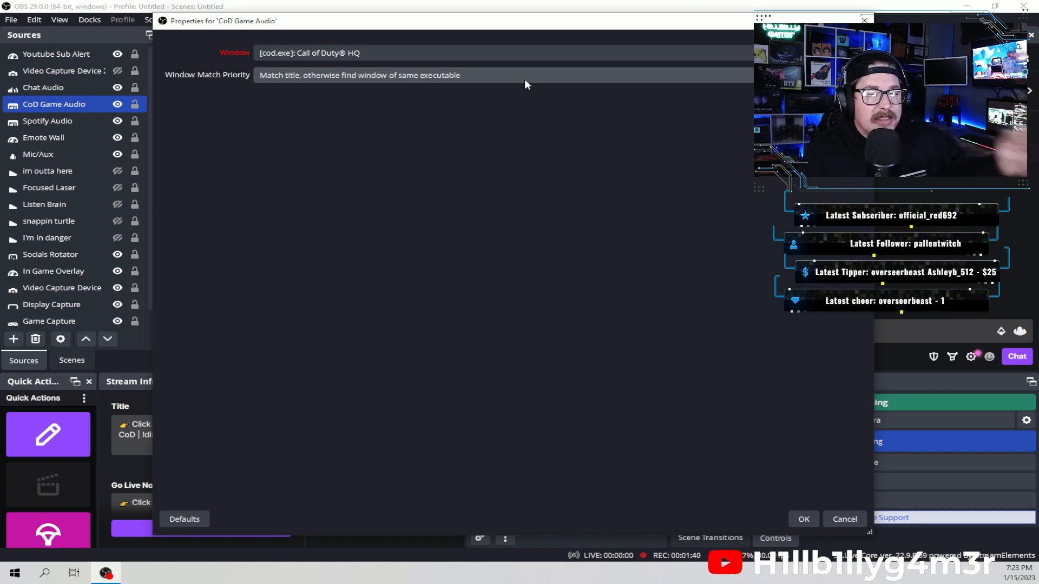
click(840, 519)
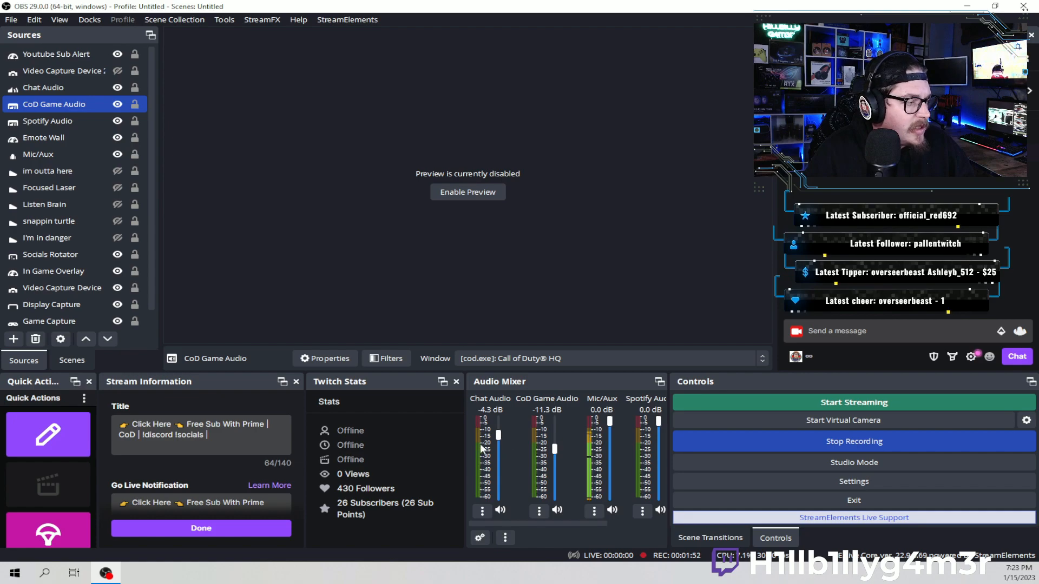
- Widen the Audio Mixer dock and review all active sources in an enlarged Advanced Audio Properties window
drag(466, 444, 368, 450)
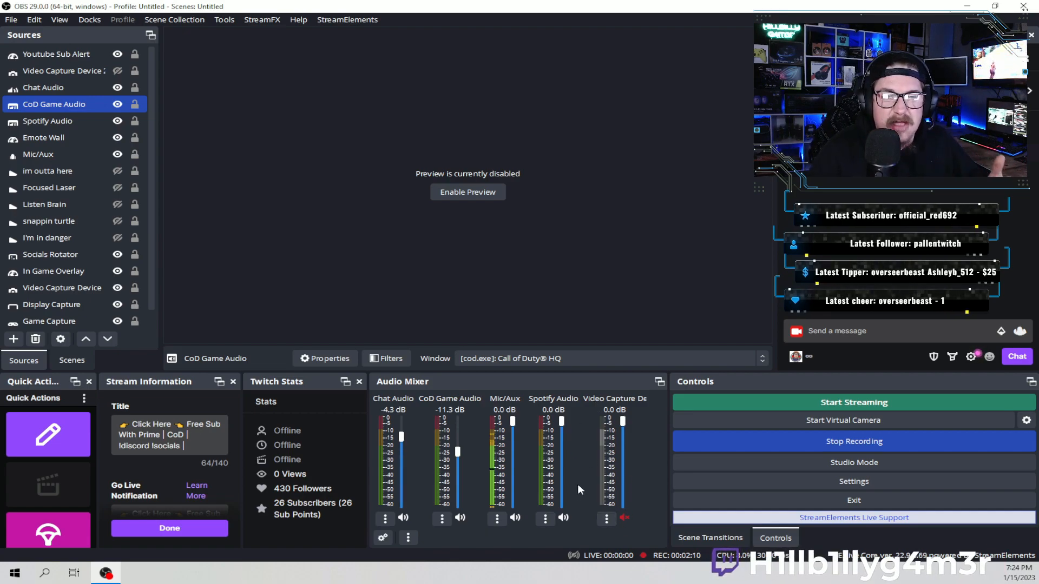
click(546, 520)
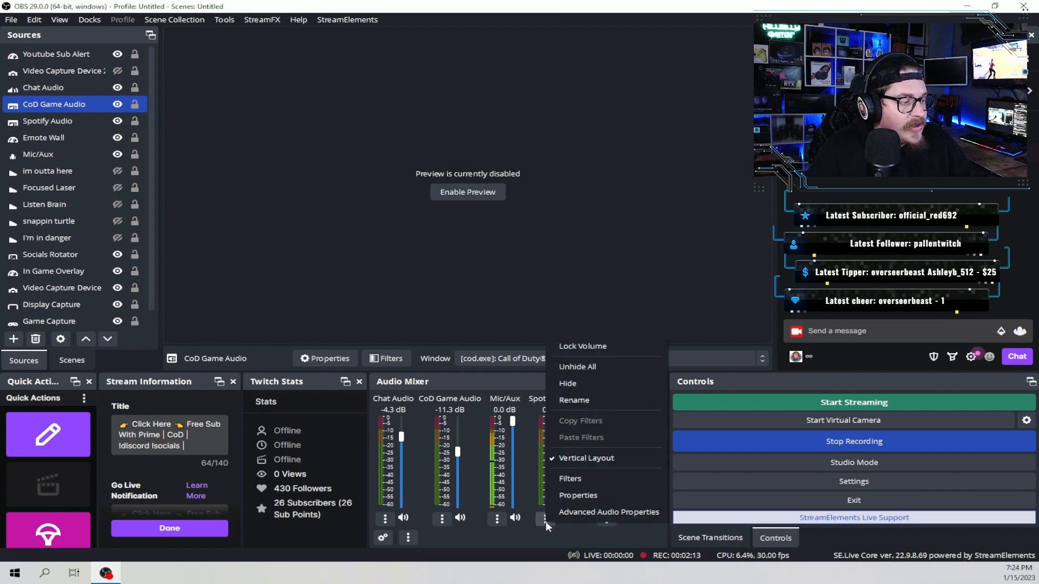
click(587, 516)
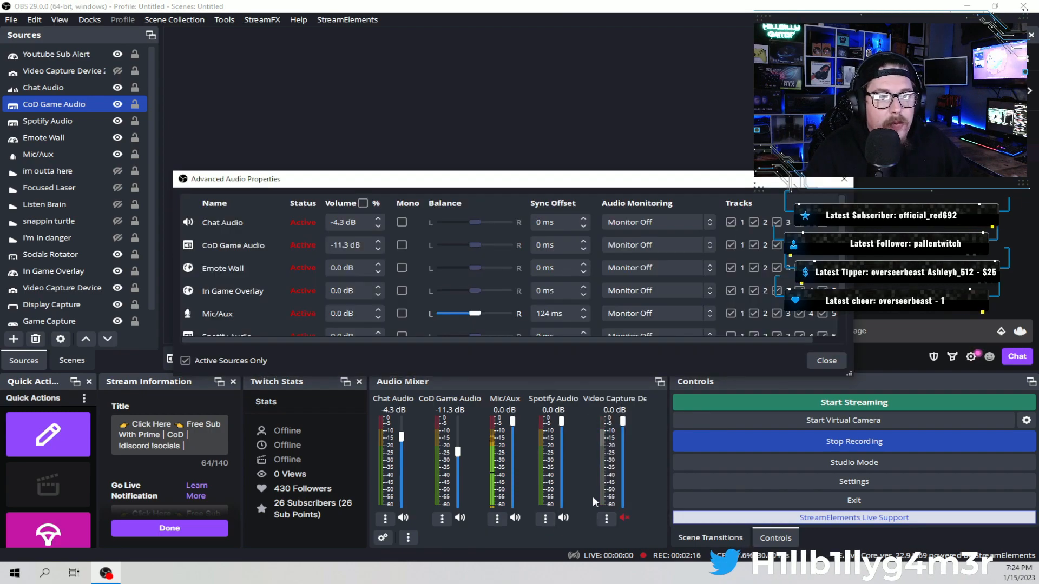
drag(379, 180, 342, 52)
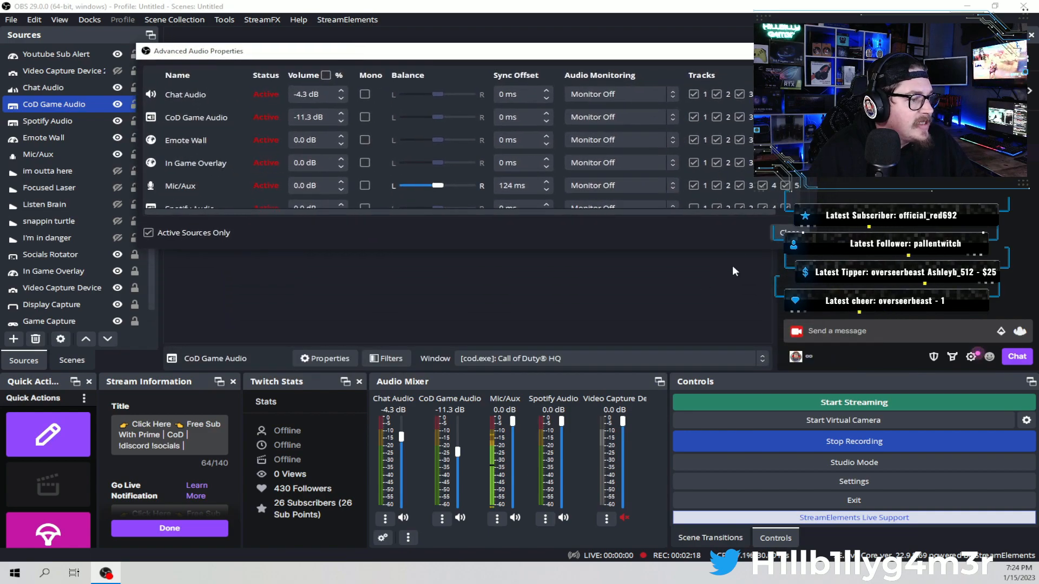
drag(813, 245, 893, 331)
drag(938, 395, 925, 390)
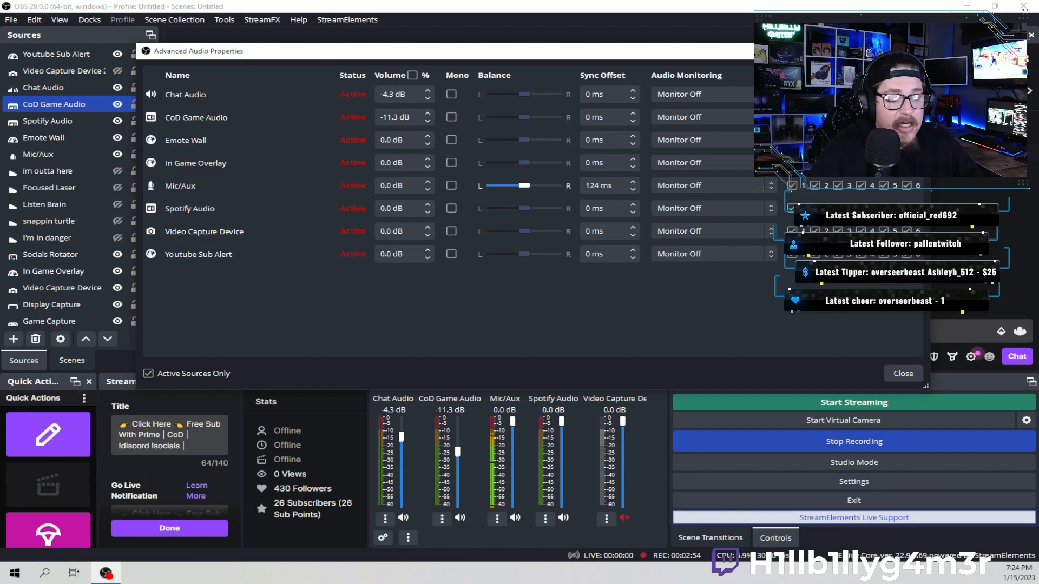
key(Escape)
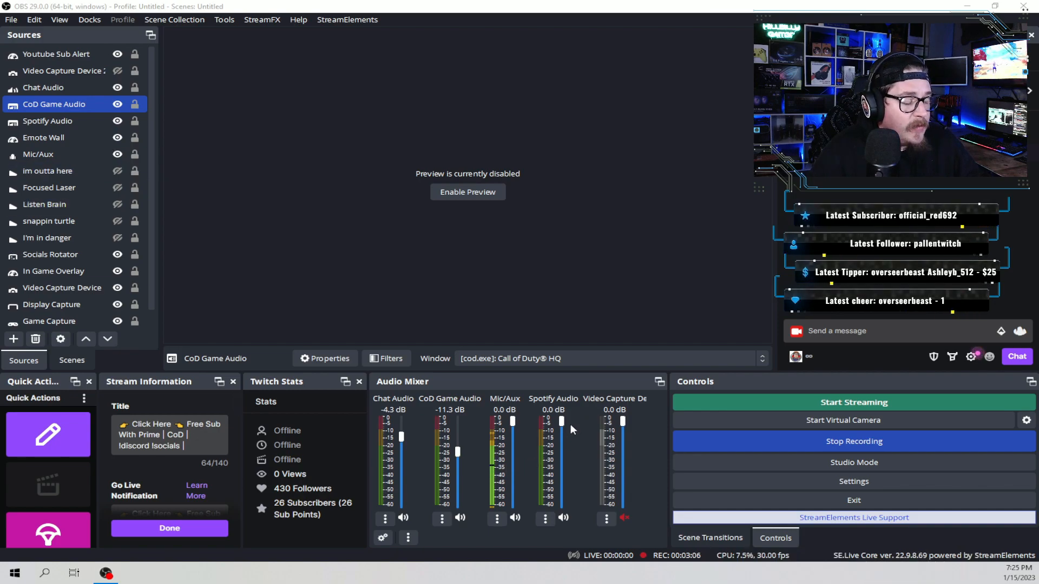
- Check the track 6 assignment of Spotify Audio in an enlarged Advanced Audio Properties window
click(546, 518)
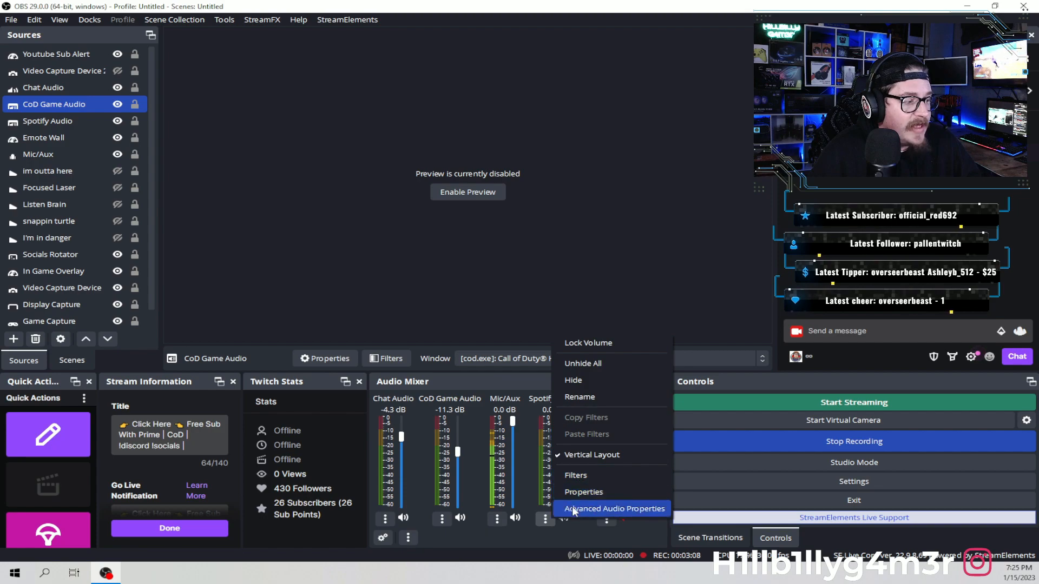
click(617, 513)
drag(854, 373, 953, 449)
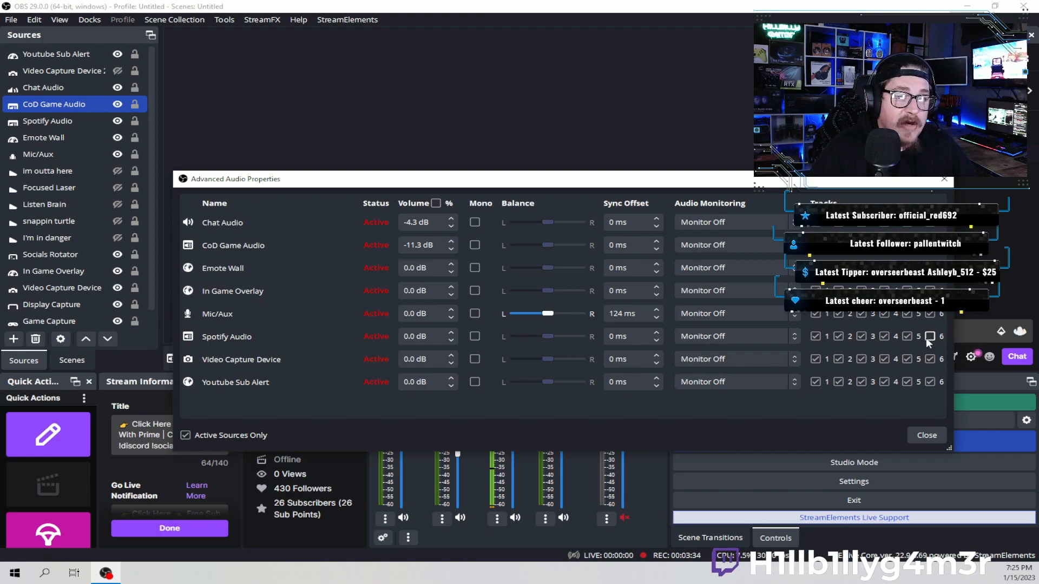
click(927, 435)
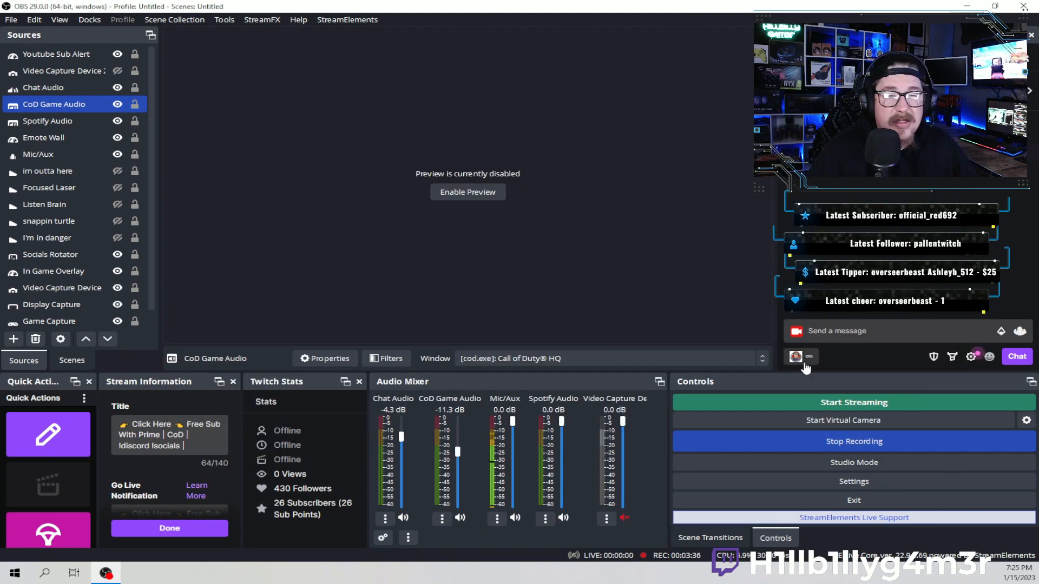